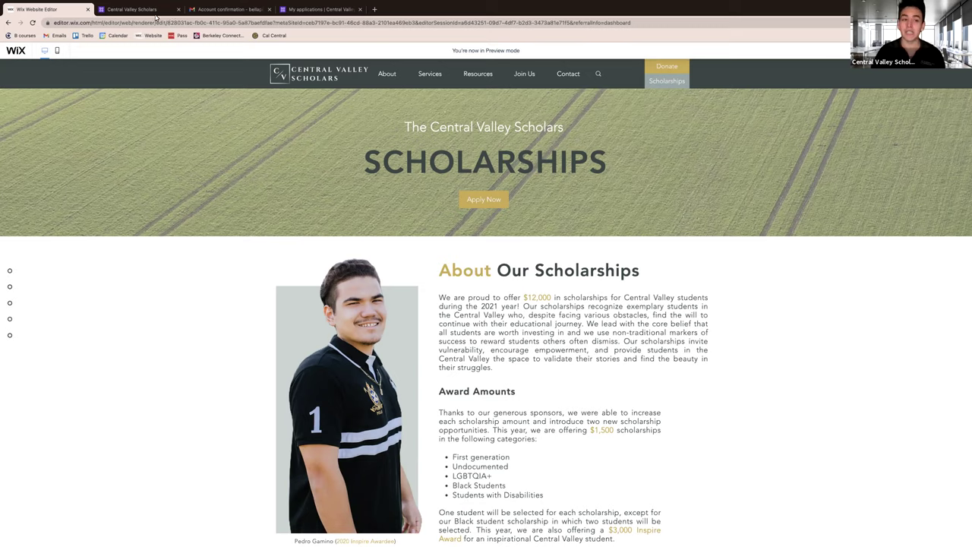
Switch to the Central Valley Scholars tab showing the Good Grants register and log-in page.
{"action": "left_click", "coordinate": [133, 9]}
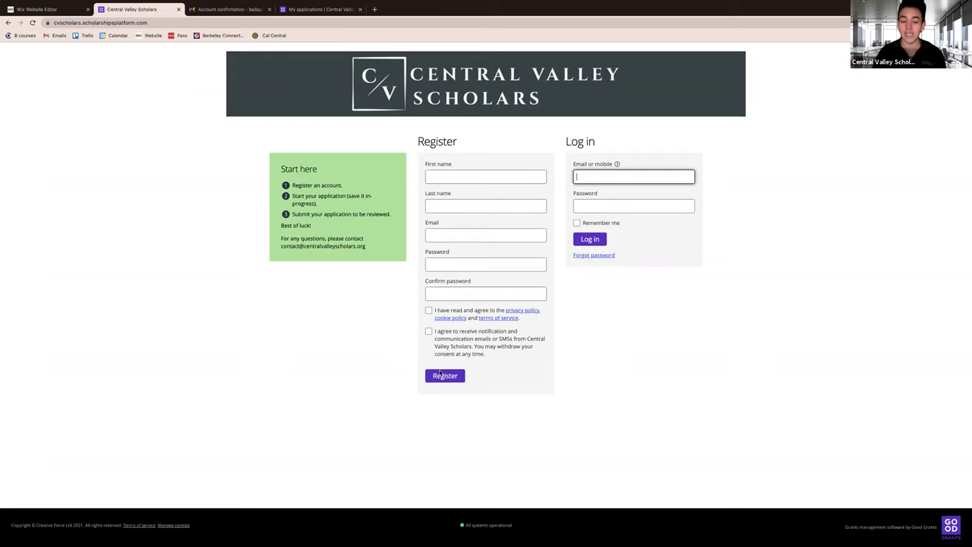
Read the account confirmation email in Gmail, then view the empty My applications page.
{"action": "left_click", "coordinate": [238, 9]}
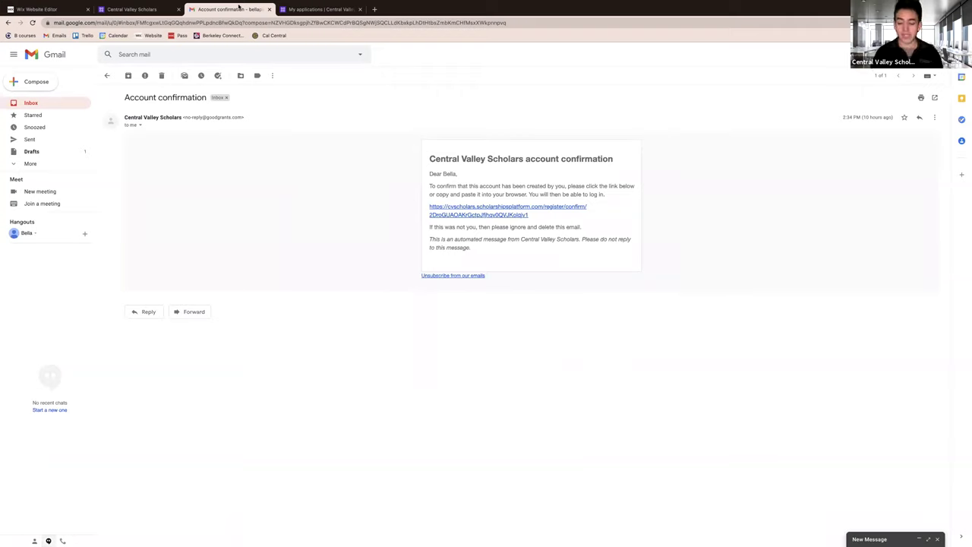
{"action": "left_click", "coordinate": [306, 11]}
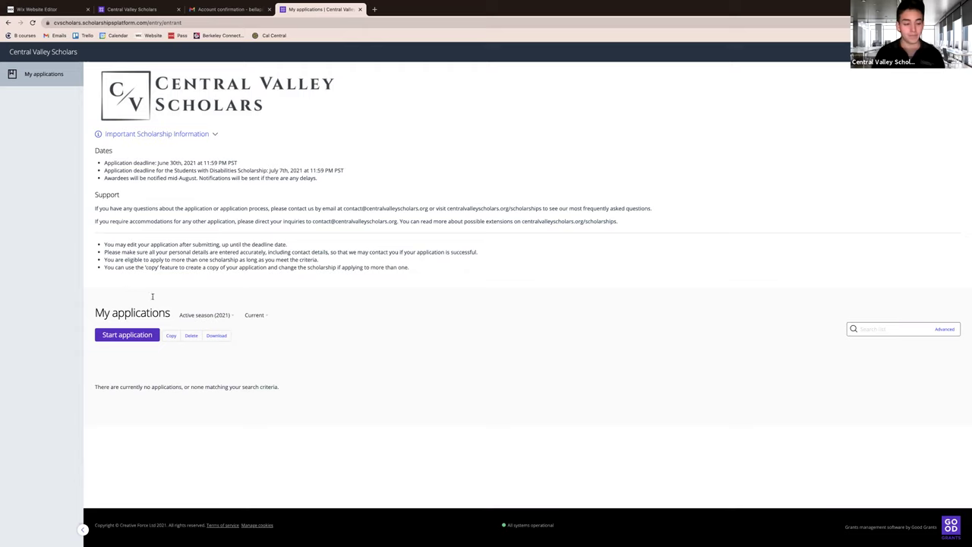
Start an LGBTQIA+ Scholarship application with the applicant's full name and save it.
{"action": "left_click", "coordinate": [140, 336]}
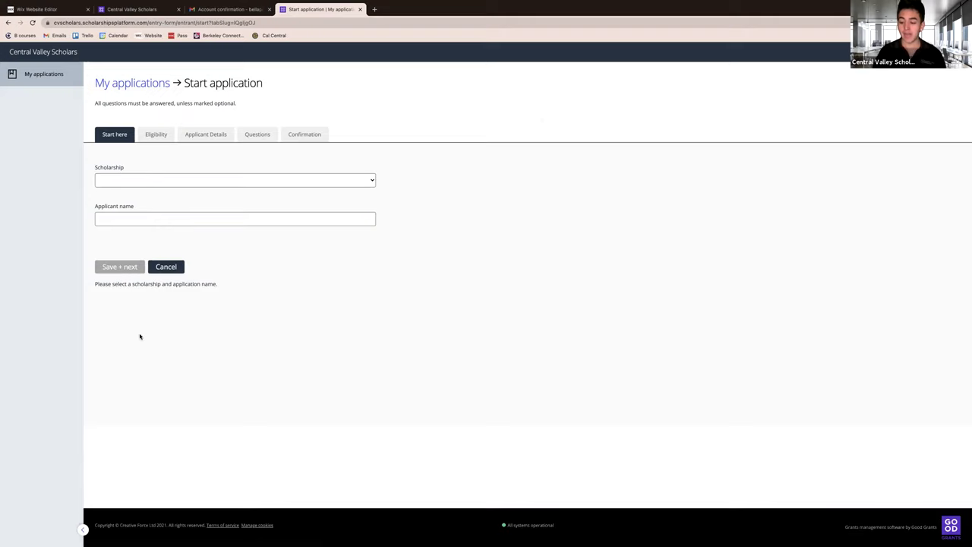
{"action": "left_click", "coordinate": [152, 183]}
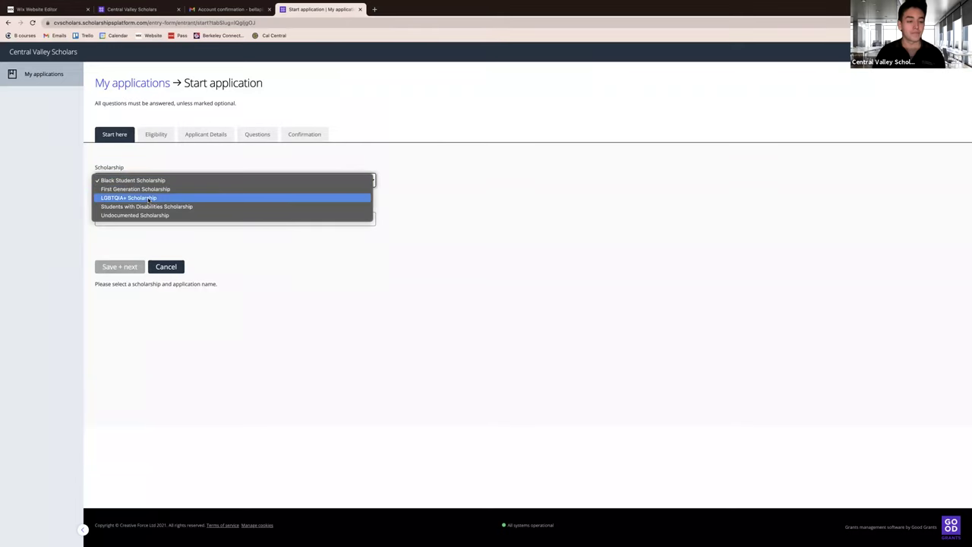
{"action": "left_click", "coordinate": [146, 197]}
{"action": "left_click", "coordinate": [145, 218]}
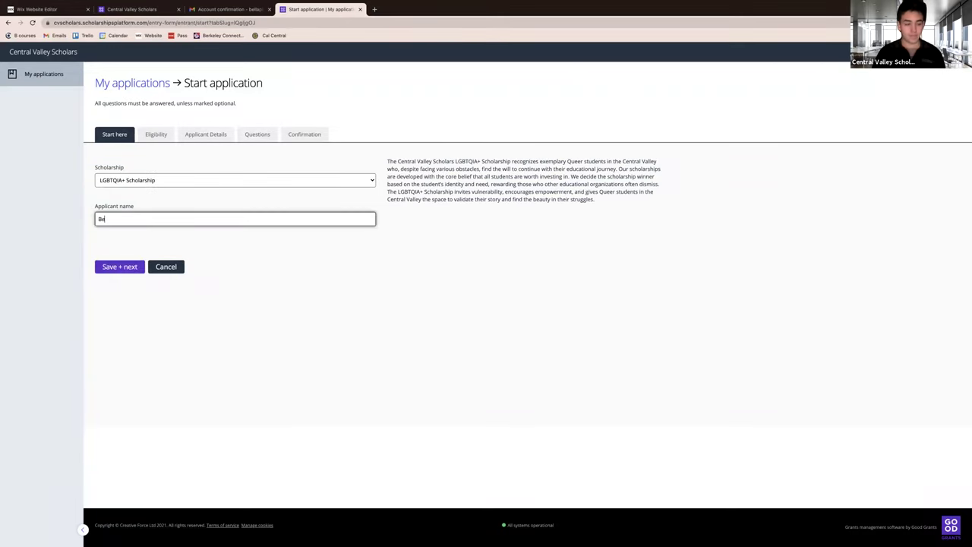
{"action": "left_click", "coordinate": [118, 266]}
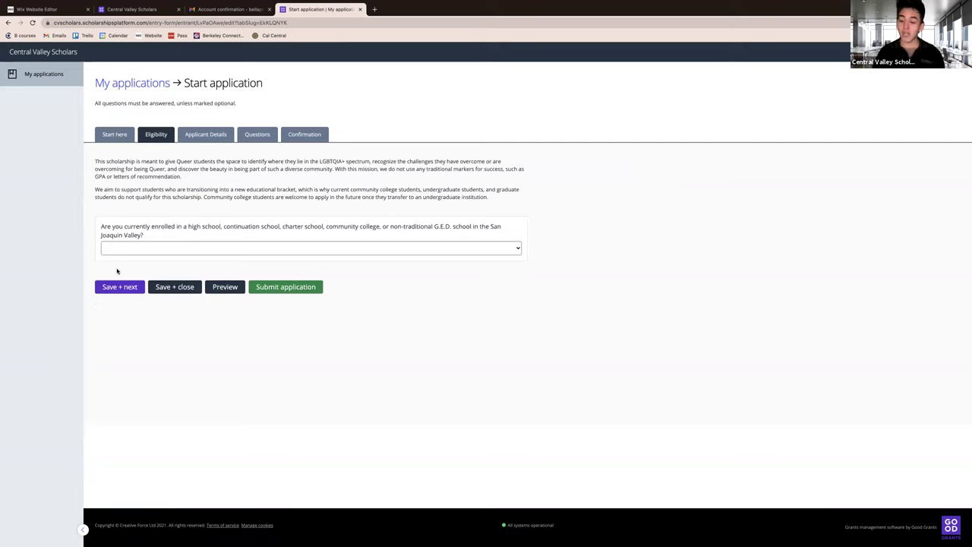
Answer Yes to the enrollment and Fall 2021 transition questions, confirm the criteria, and save.
{"action": "left_click", "coordinate": [255, 135]}
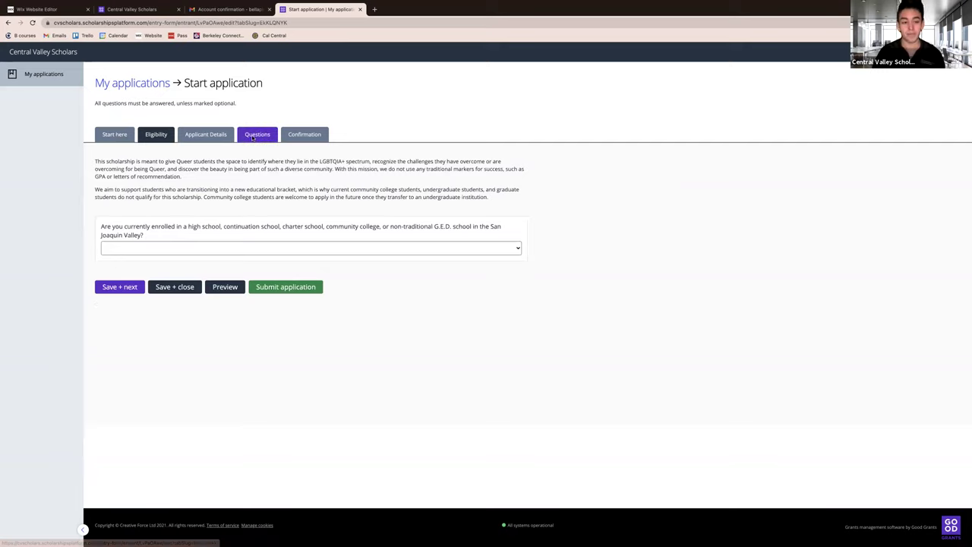
{"action": "left_click", "coordinate": [156, 136]}
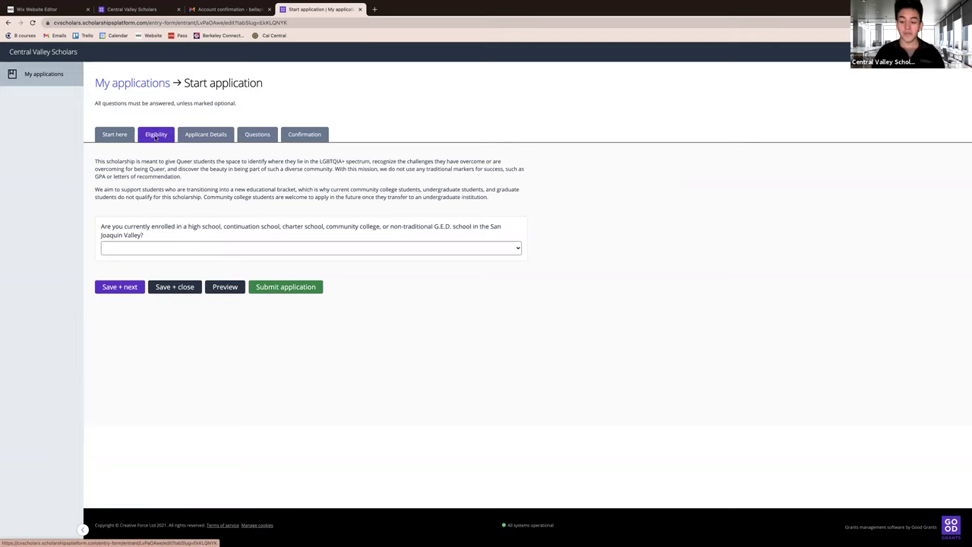
{"action": "left_click", "coordinate": [114, 248]}
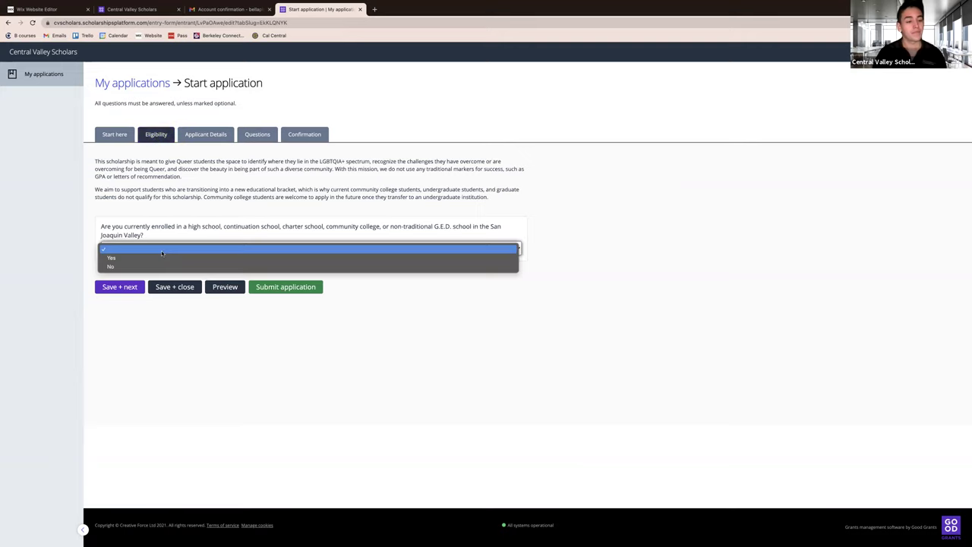
{"action": "left_click", "coordinate": [161, 259]}
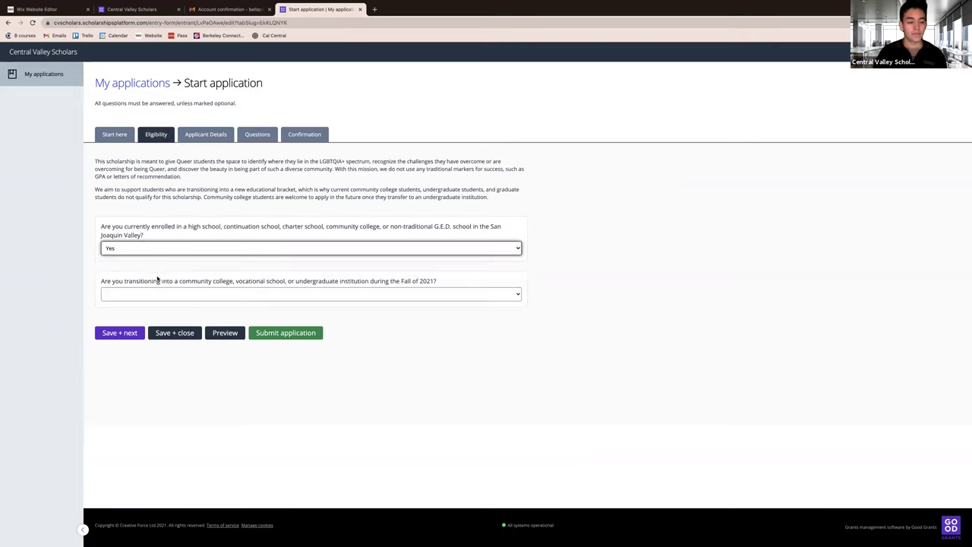
{"action": "left_click", "coordinate": [154, 296]}
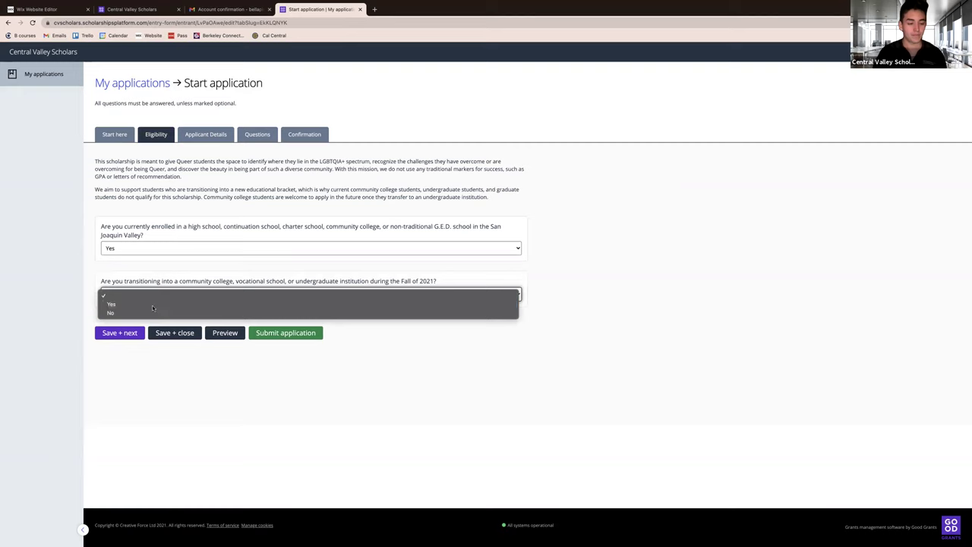
{"action": "left_click", "coordinate": [148, 304]}
{"action": "left_click", "coordinate": [105, 355]}
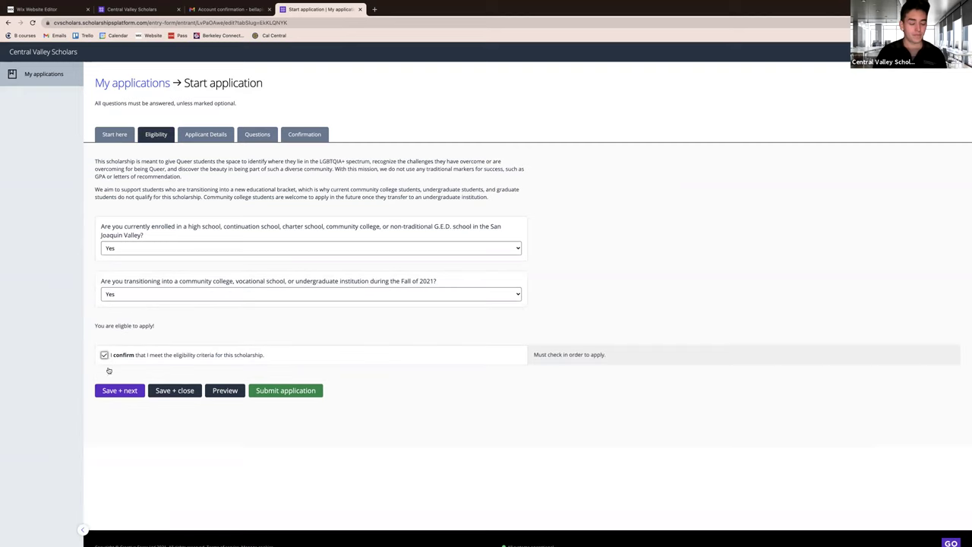
{"action": "left_click", "coordinate": [115, 390]}
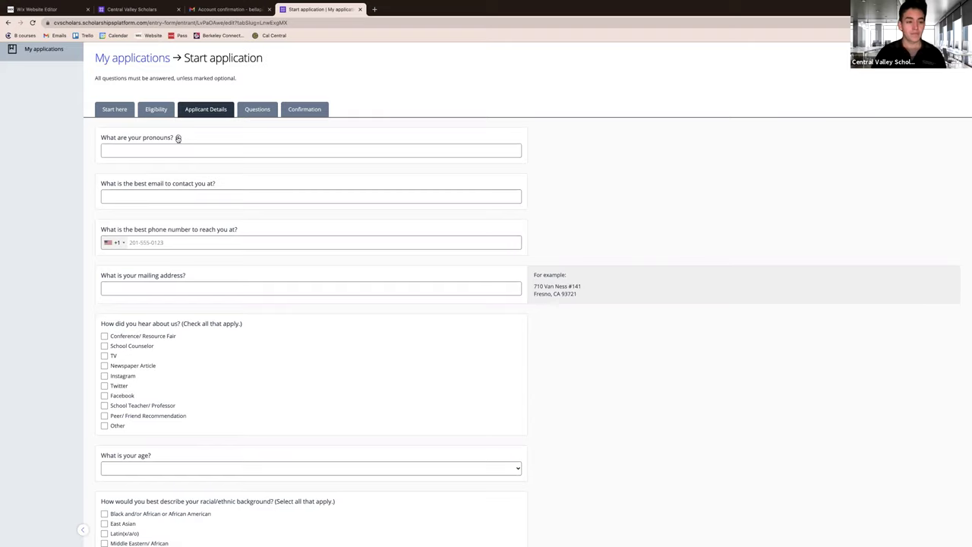
Look through the blank Applicant Details questions, then go to the Questions section.
{"action": "mouse_move", "coordinate": [179, 138]}
{"action": "scroll", "coordinate": [352, 111], "scroll_direction": "up", "scroll_amount": 1}
{"action": "scroll", "coordinate": [351, 110], "scroll_direction": "down", "scroll_amount": 5}
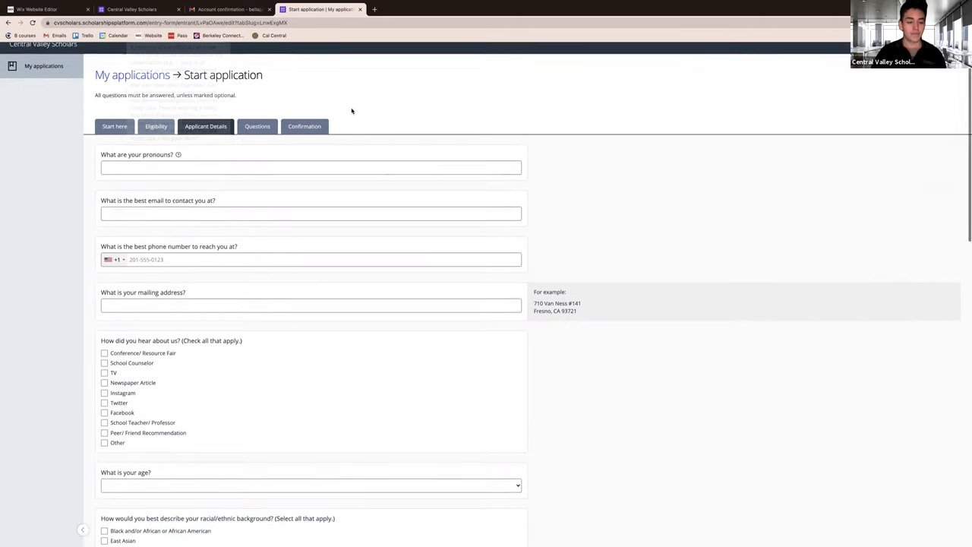
{"action": "scroll", "coordinate": [352, 111], "scroll_direction": "down", "scroll_amount": 2}
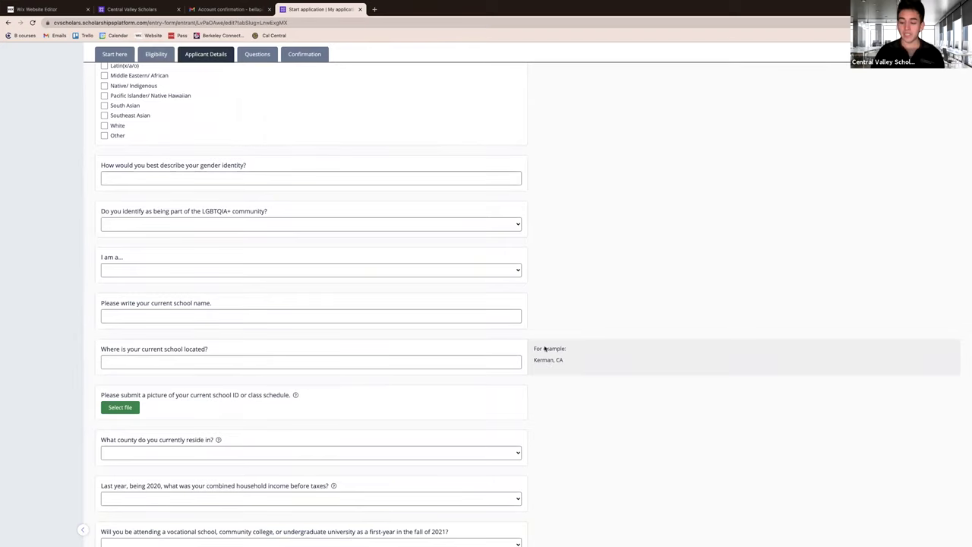
{"action": "left_click", "coordinate": [256, 53]}
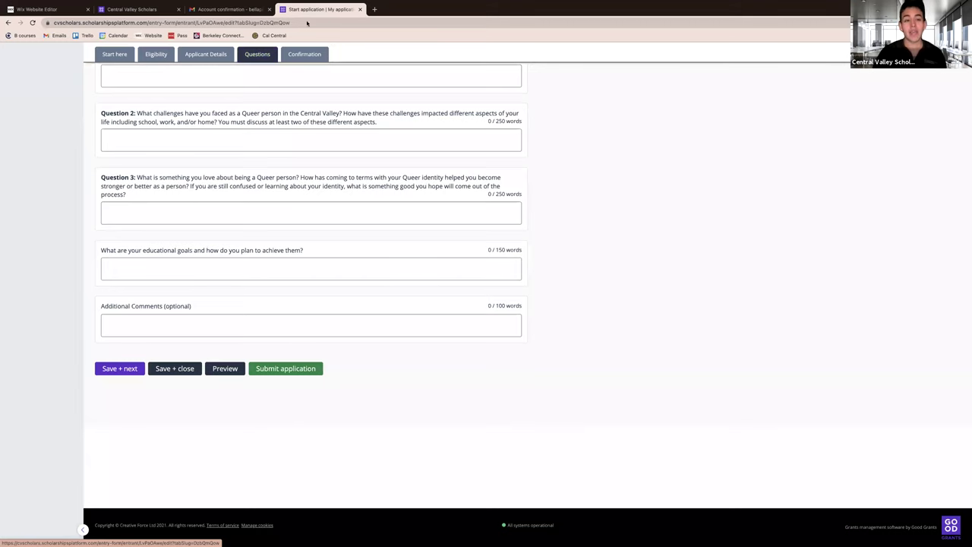
Go to the Confirmation section and attempt to submit the incomplete application.
{"action": "left_click", "coordinate": [305, 55]}
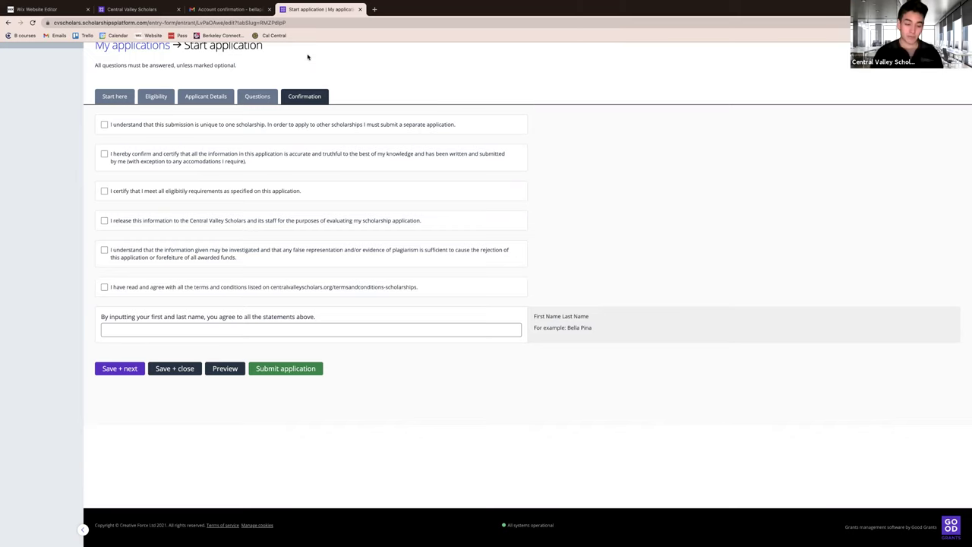
{"action": "left_click", "coordinate": [274, 370]}
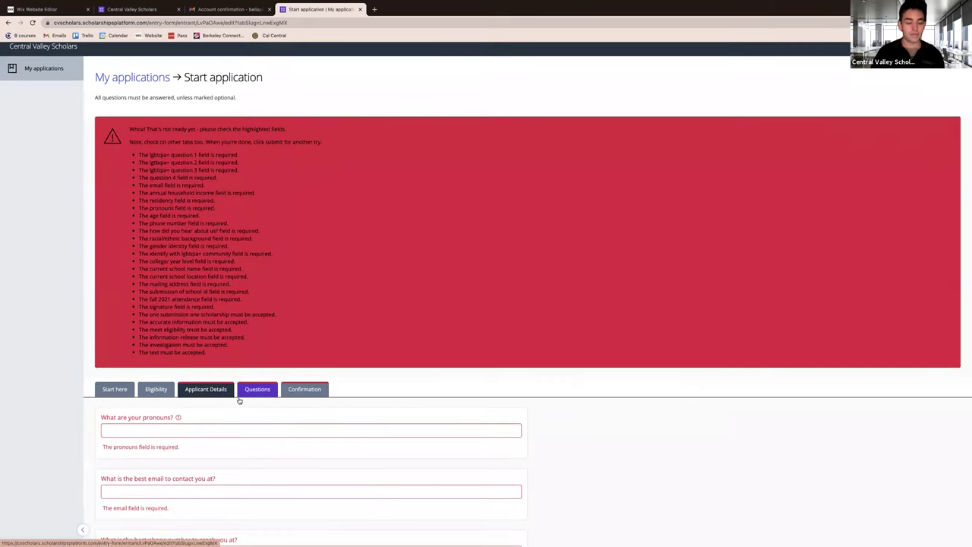
Scroll past the validation errors and save and close the unfinished application.
{"action": "scroll", "coordinate": [239, 399], "scroll_direction": "down", "scroll_amount": 5}
{"action": "scroll", "coordinate": [239, 400], "scroll_direction": "down", "scroll_amount": 15}
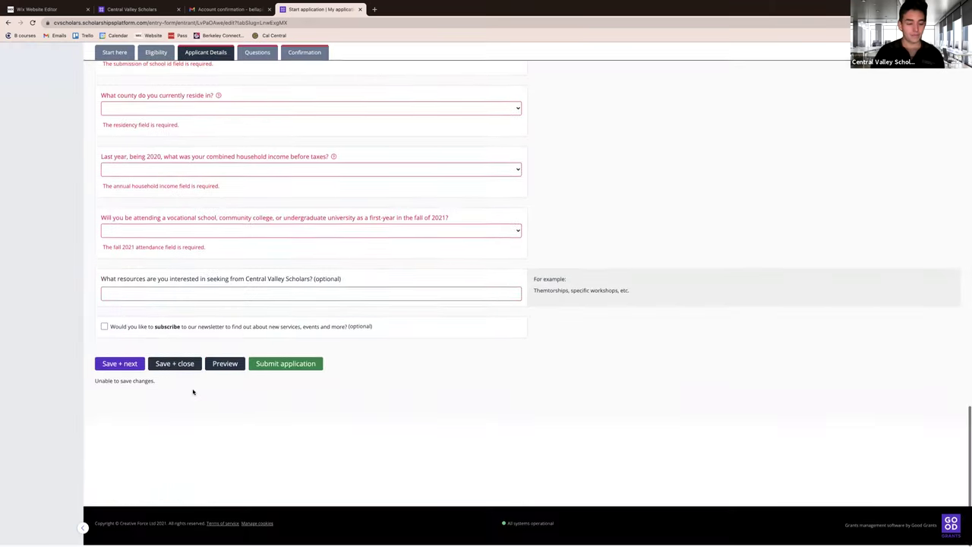
{"action": "left_click", "coordinate": [180, 366]}
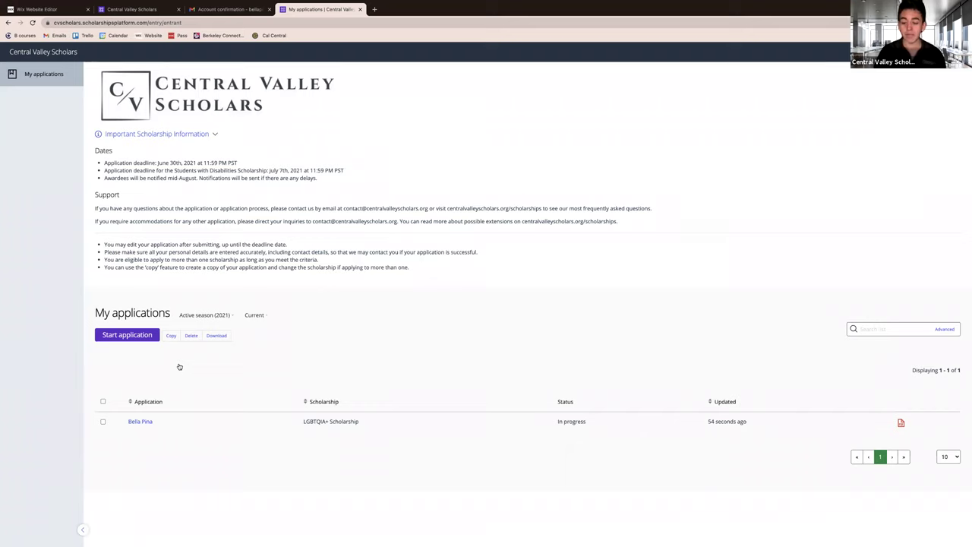
Start a First Generation Scholarship application with the applicant's full name, then return to My applications.
{"action": "left_click", "coordinate": [143, 336]}
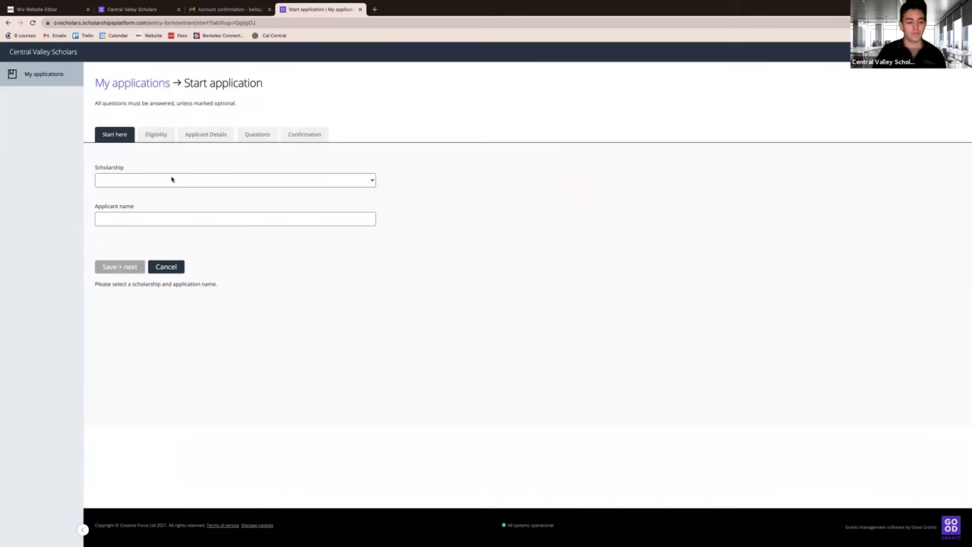
{"action": "left_click", "coordinate": [172, 180]}
{"action": "left_click", "coordinate": [176, 190]}
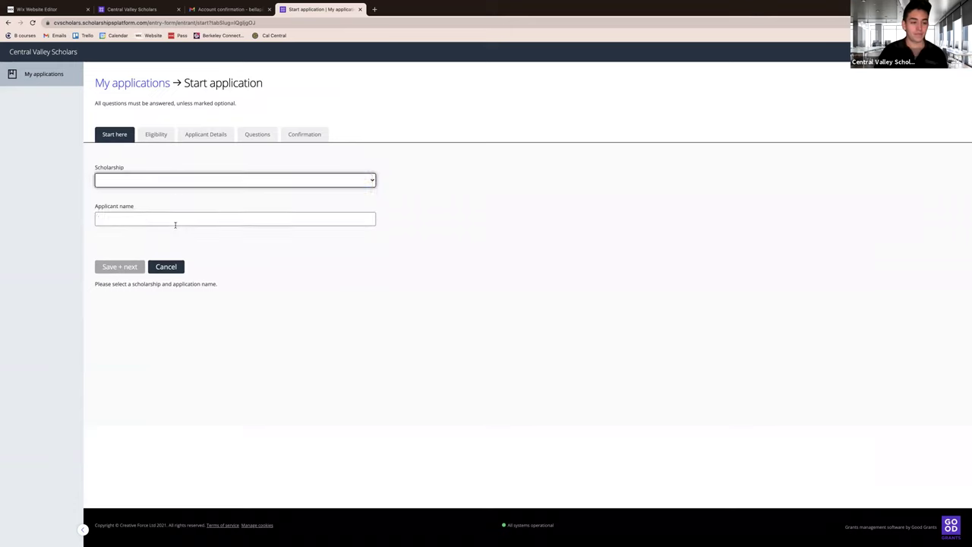
{"action": "left_click", "coordinate": [171, 220]}
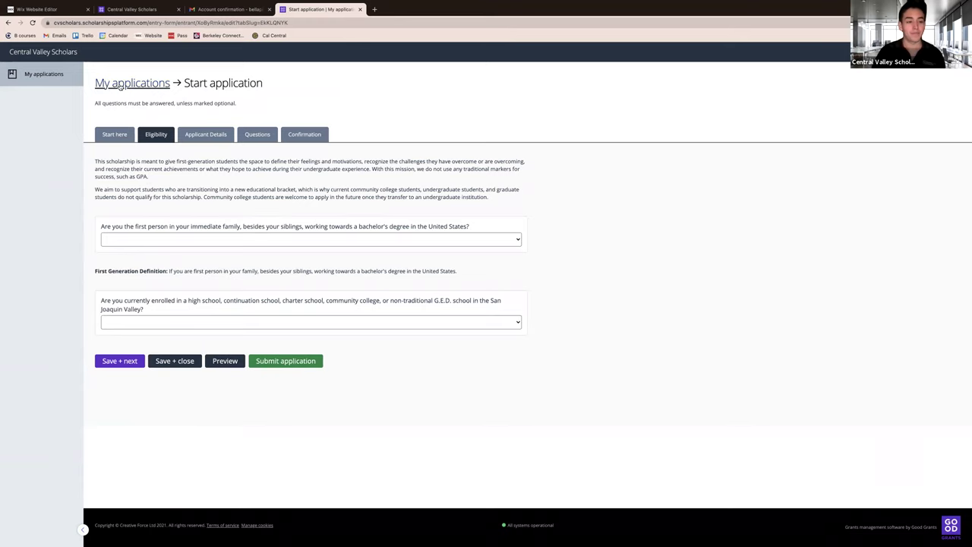
{"action": "left_click", "coordinate": [119, 85]}
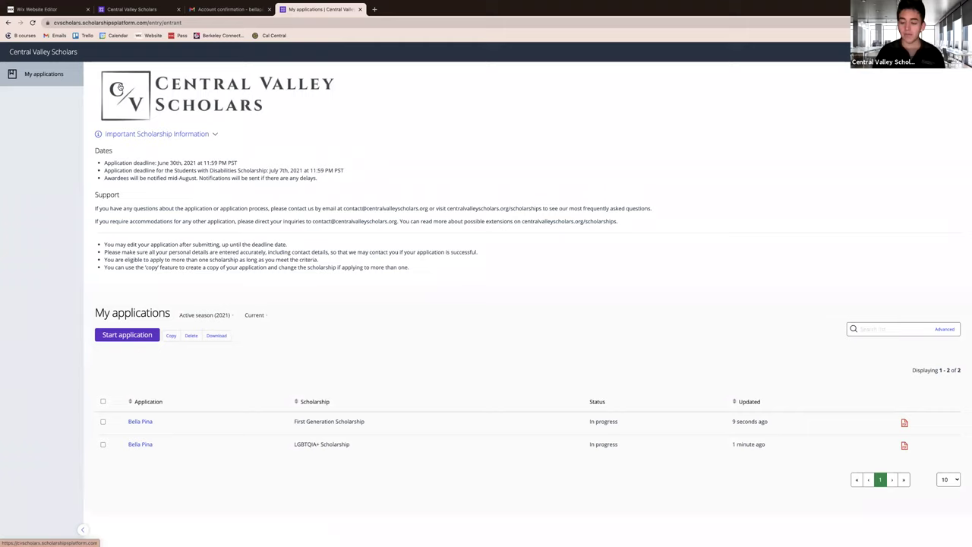